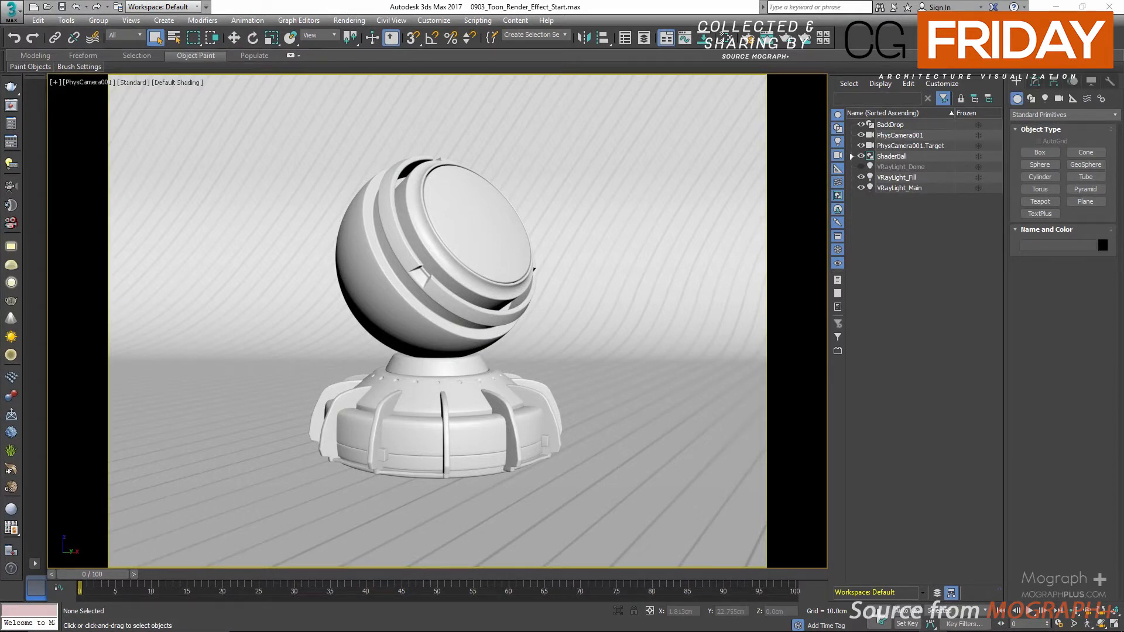
Open the V-Ray frame buffer and the Environment and Effects settings, placing both windows side by side
left_click(14, 109)
left_click_drag(747, 111, 775, 151)
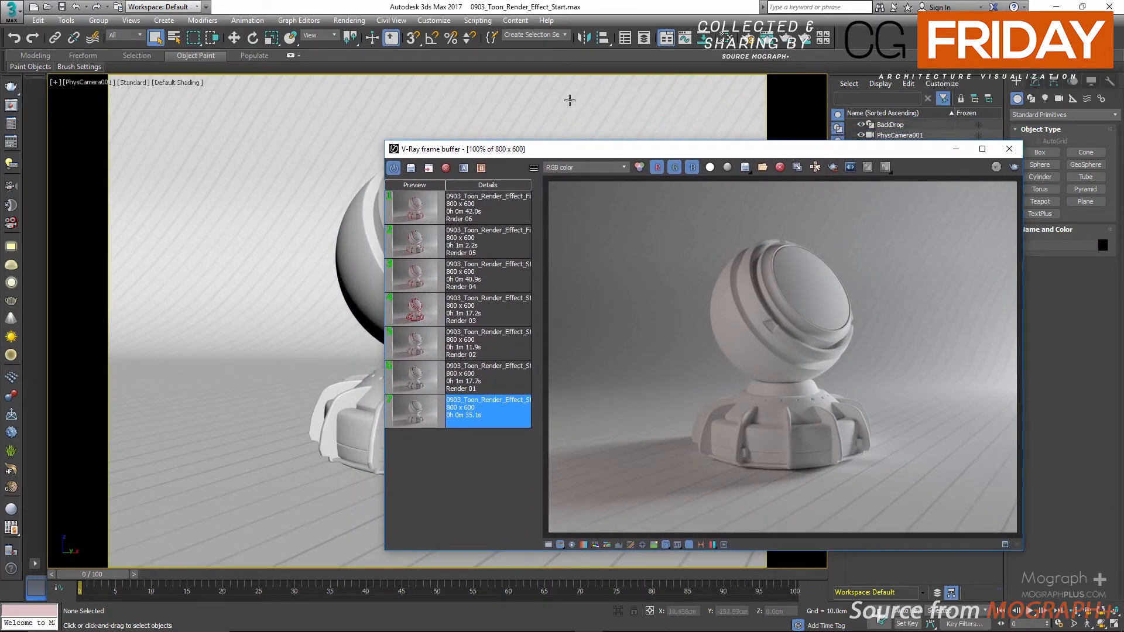
left_click(348, 21)
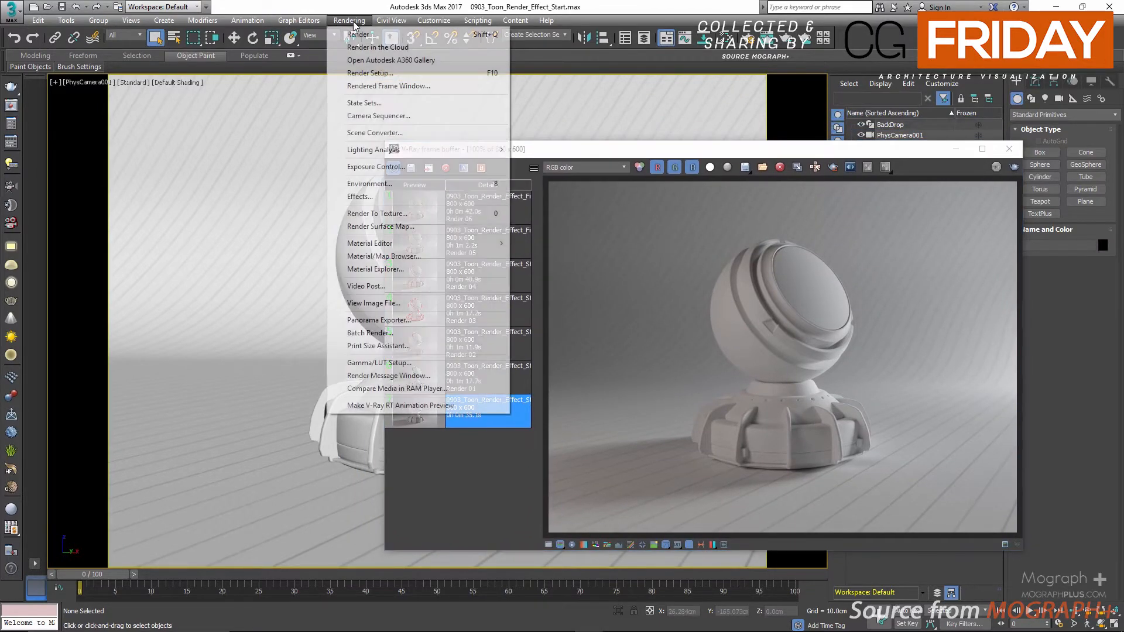
left_click(369, 184)
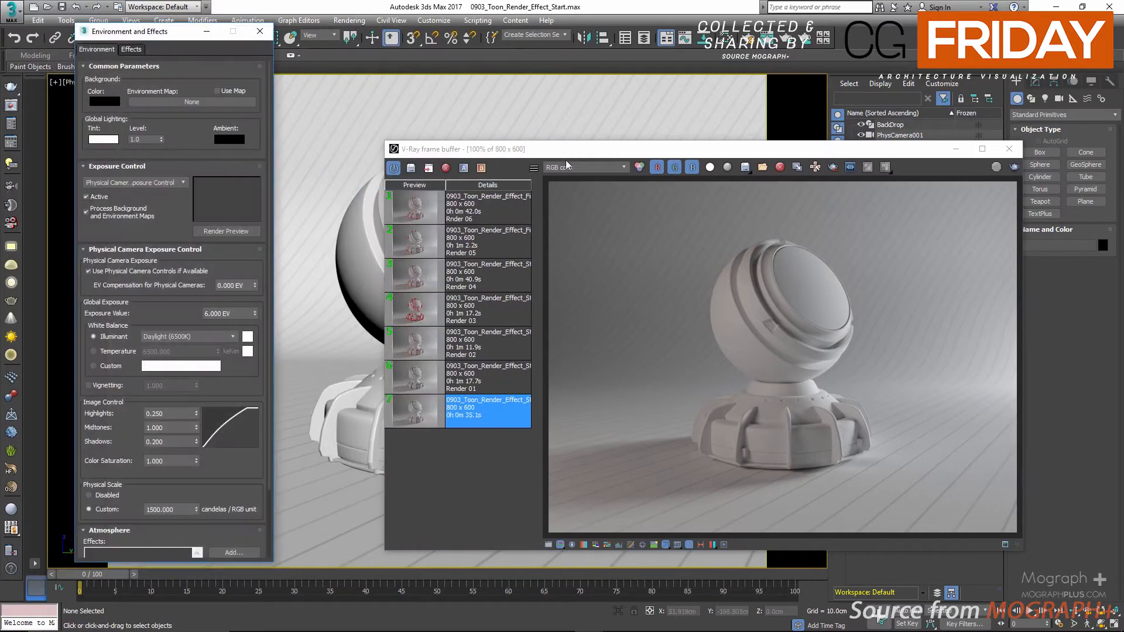
left_click_drag(578, 150, 523, 123)
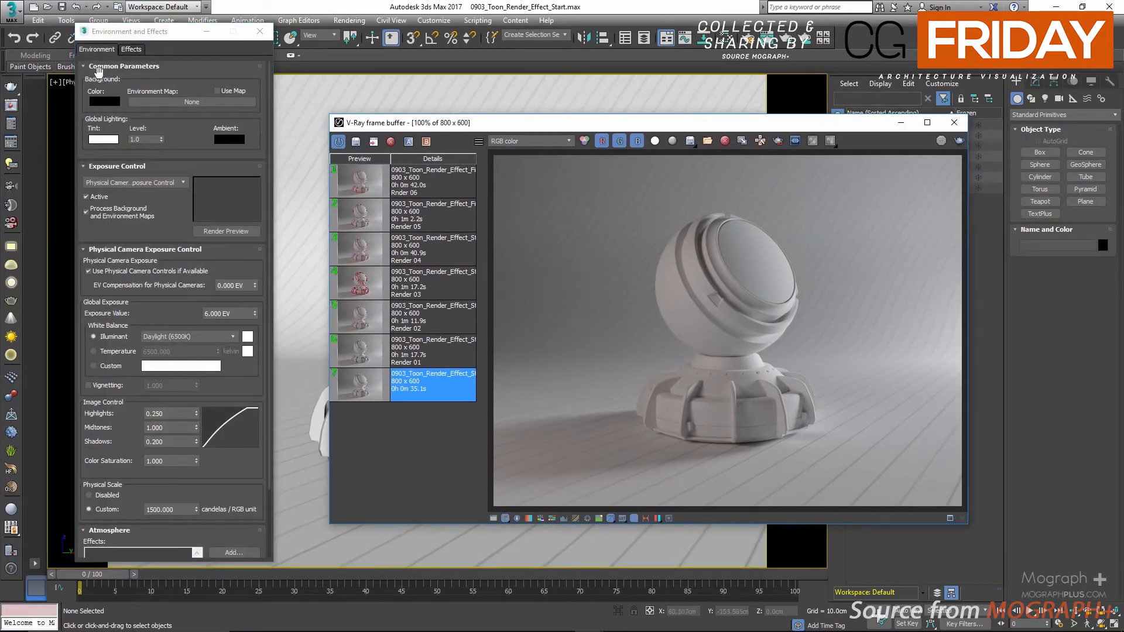
Add a VRayToon atmospheric effect to the environment and display Render 01 from the render history
left_click(95, 68)
left_click(109, 80)
left_click(104, 92)
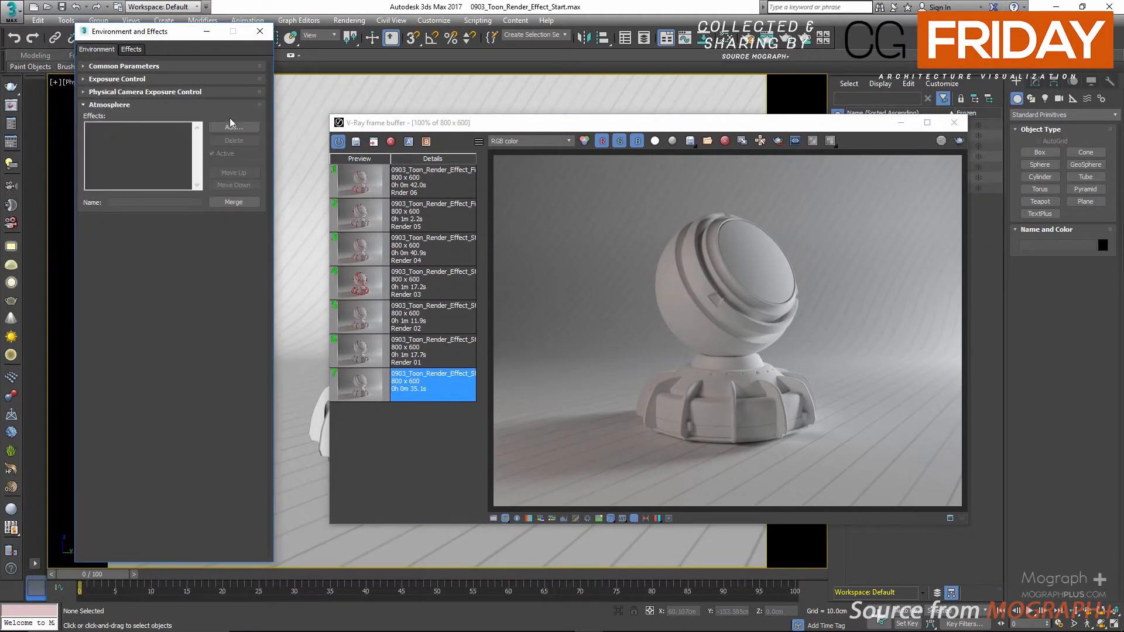
left_click(230, 121)
left_click(113, 127)
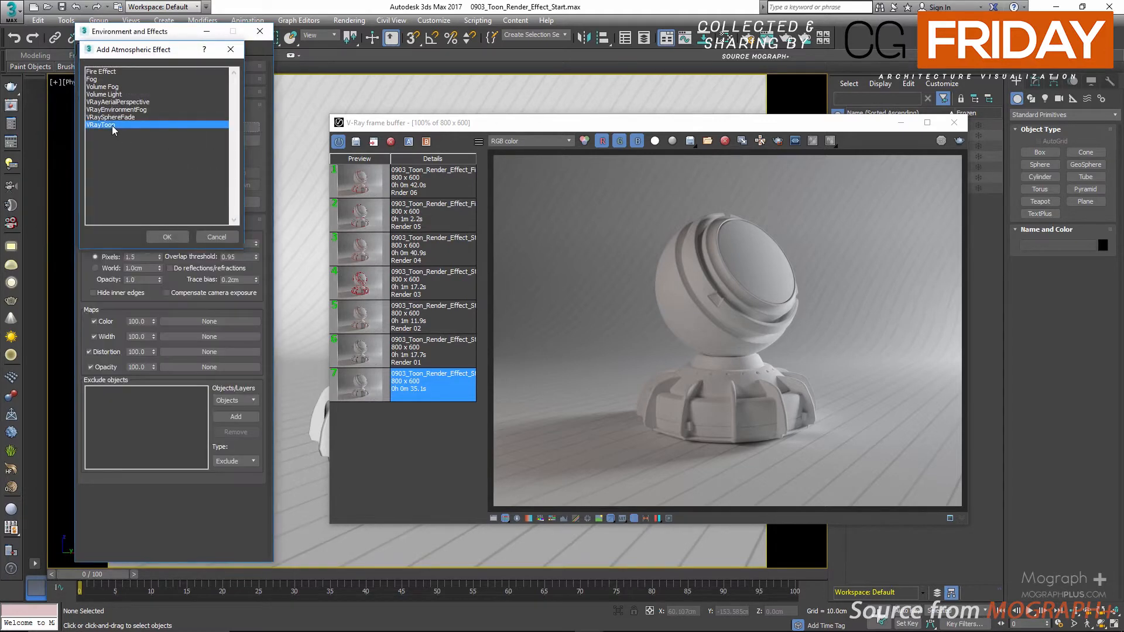
double_click(111, 125)
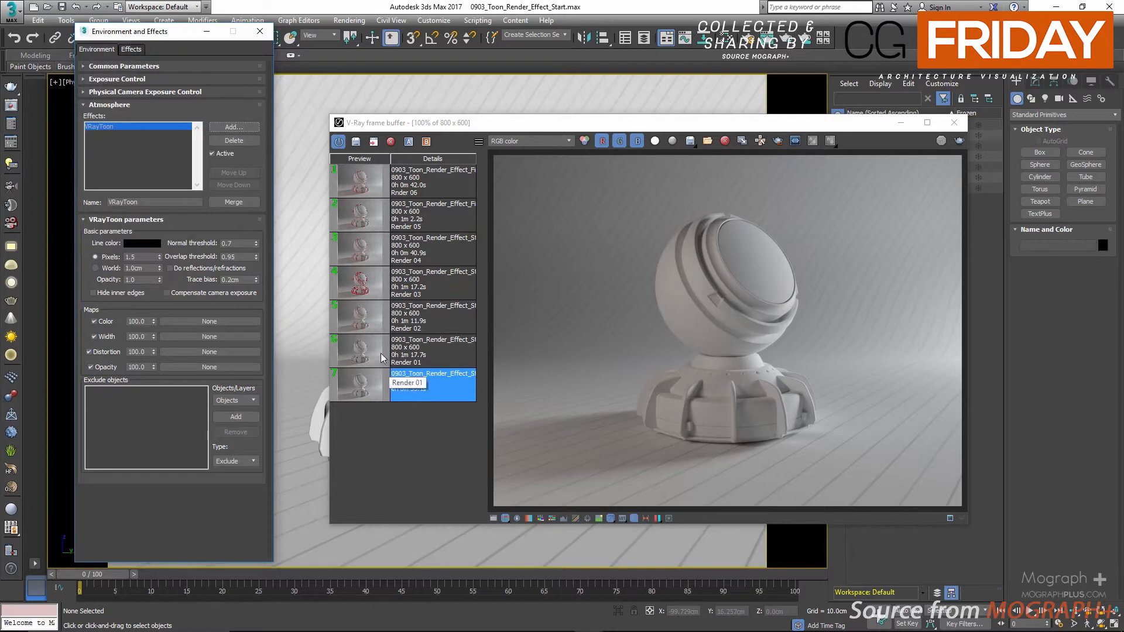
double_click(362, 350)
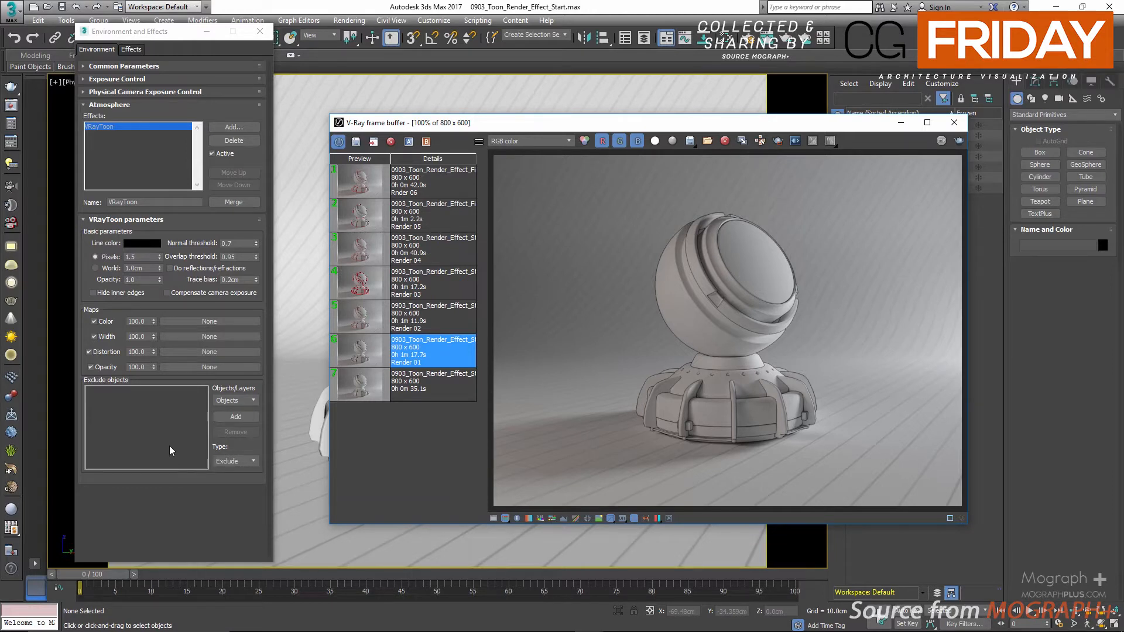
left_click(247, 461)
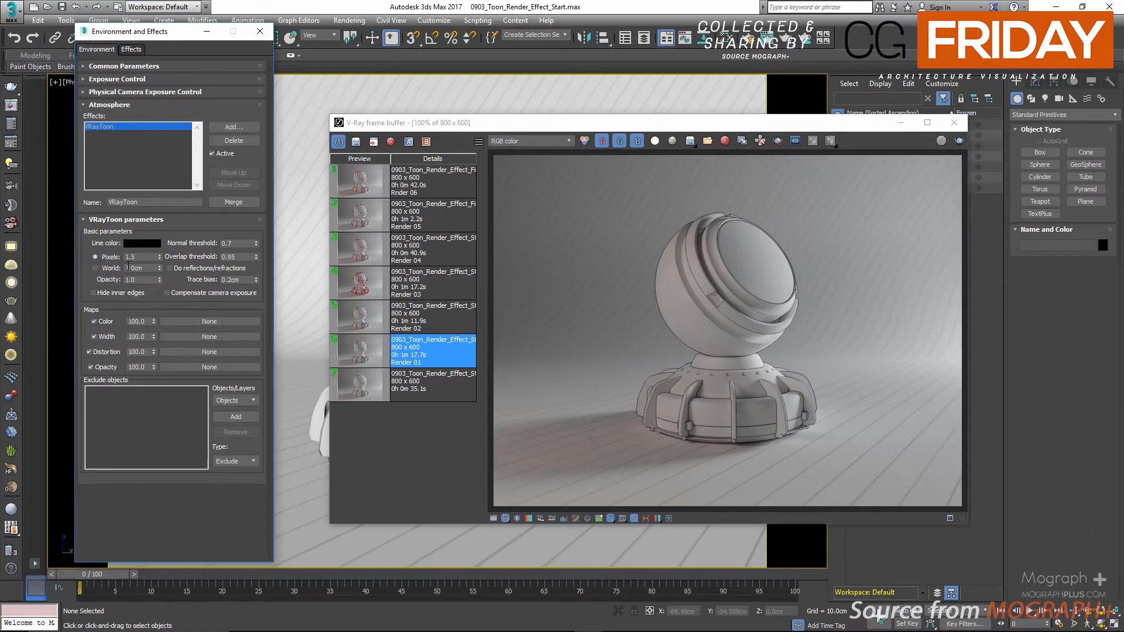
Set the VRayToon line color to pure red (red 255) and display Render 02 from the render history
left_click(141, 242)
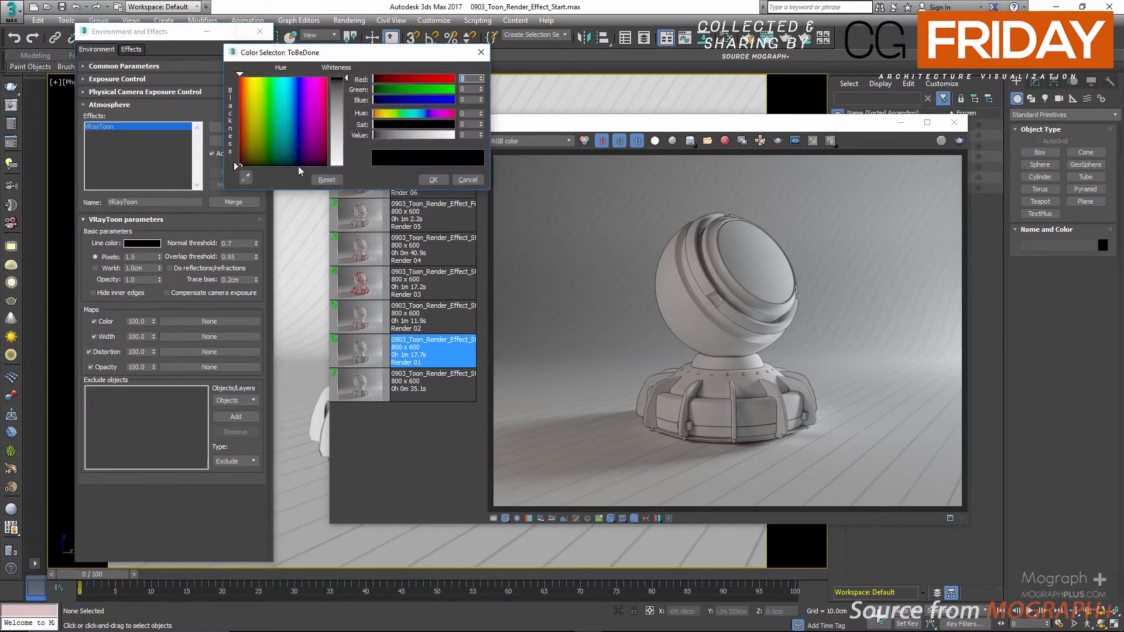
left_click_drag(414, 79, 500, 73)
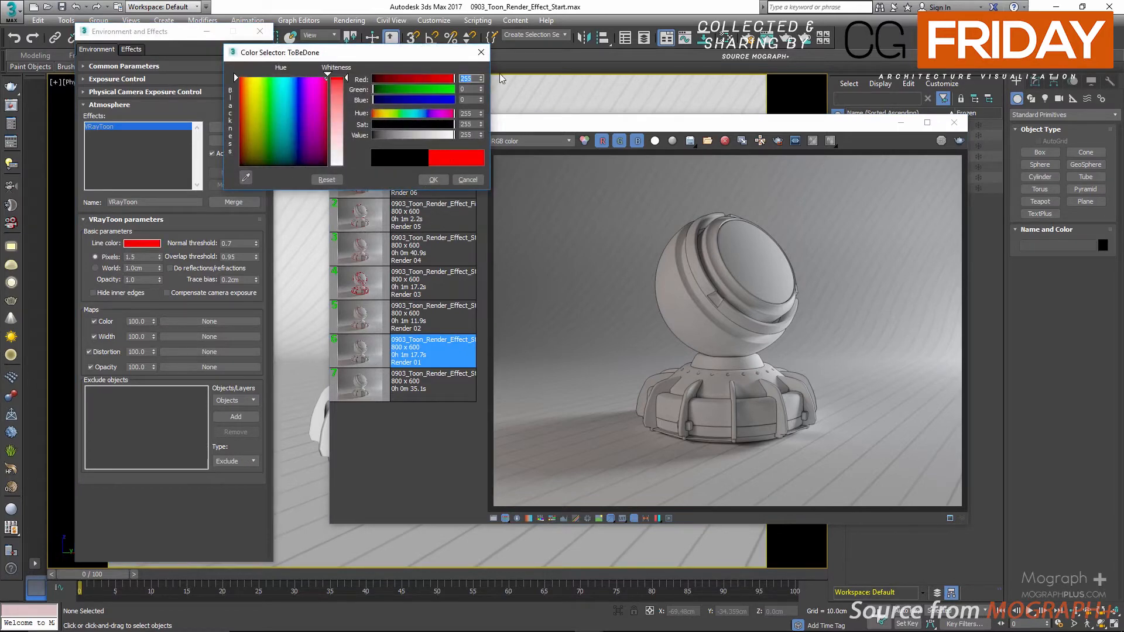
left_click(433, 180)
left_click(358, 322)
double_click(358, 322)
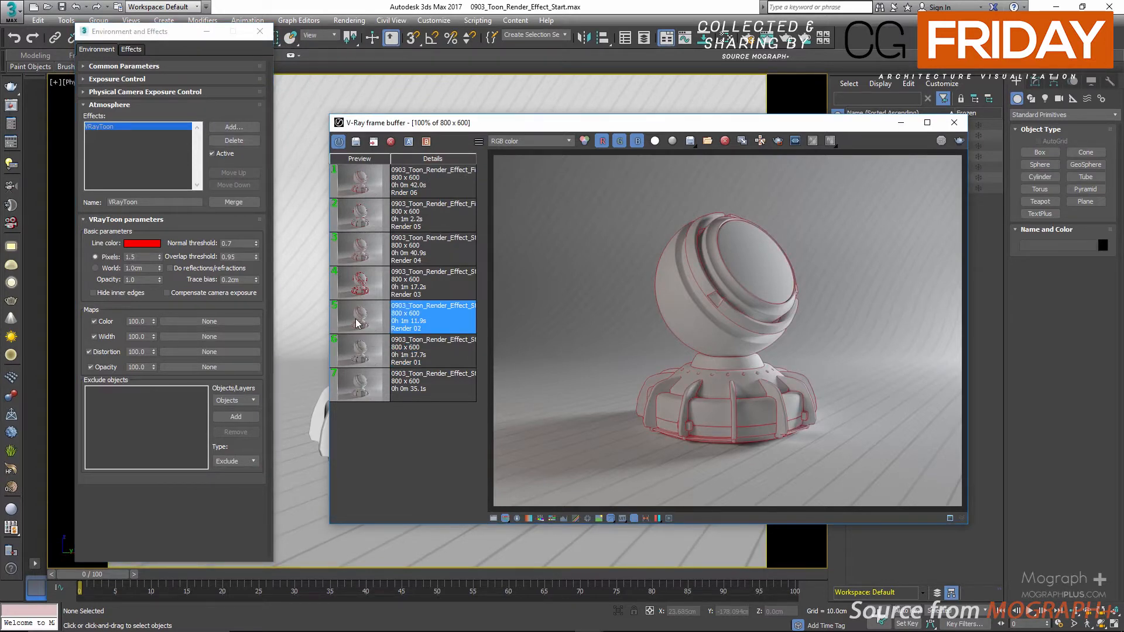
Set the toon line width to 5 pixels and display Render 03 from the render history
left_click(111, 260)
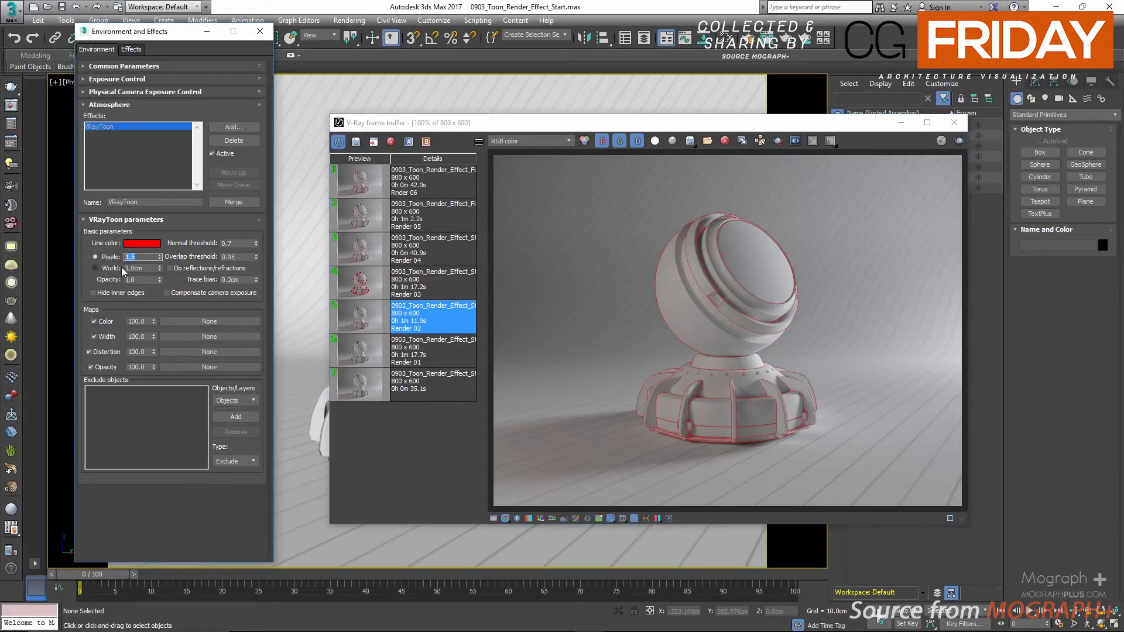
left_click(143, 269)
double_click(138, 256)
type("5")
left_click(355, 290)
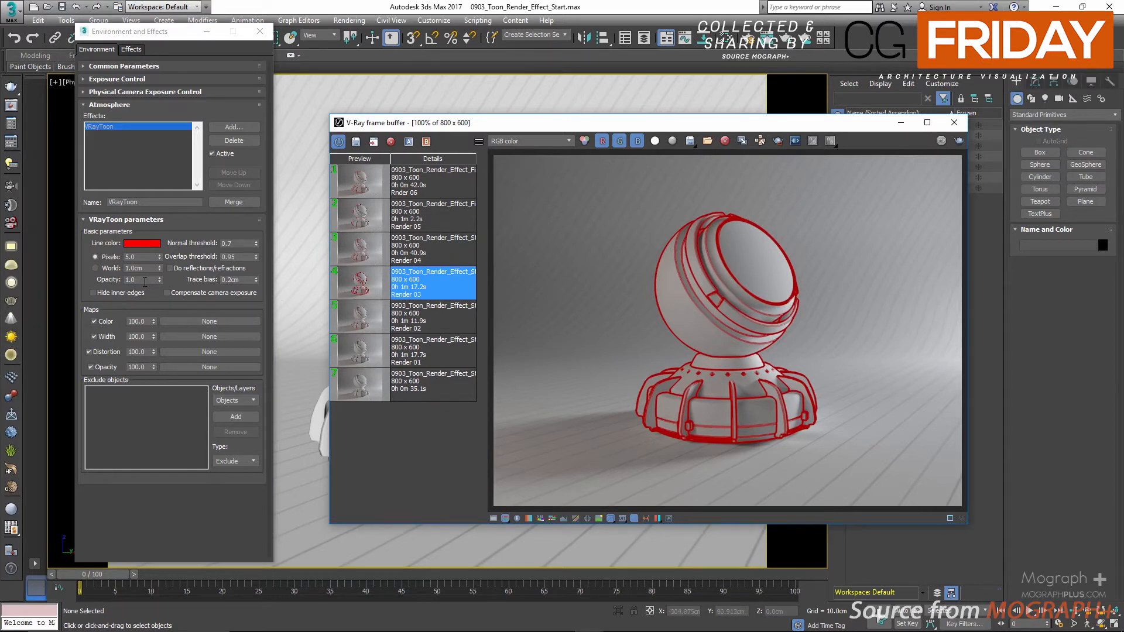
Set the toon line opacity to 0.5 and display Render 04 from the render history
left_click_drag(146, 279, 122, 280)
type("0.5")
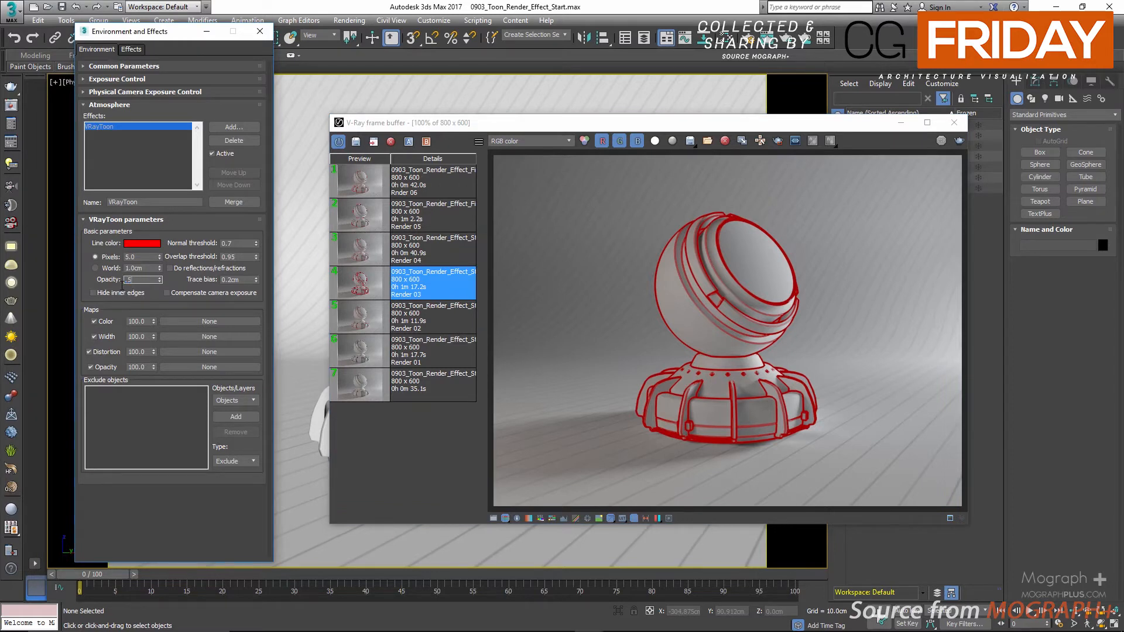
key("Return")
double_click(351, 249)
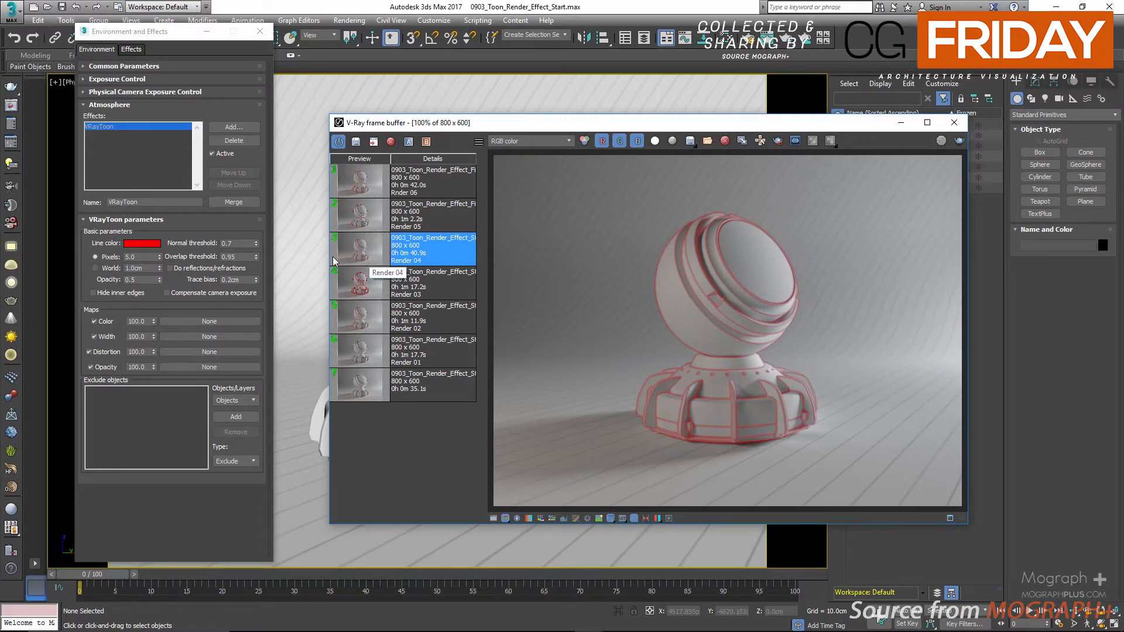
Set the toon line opacity to 1.0
left_click(146, 280)
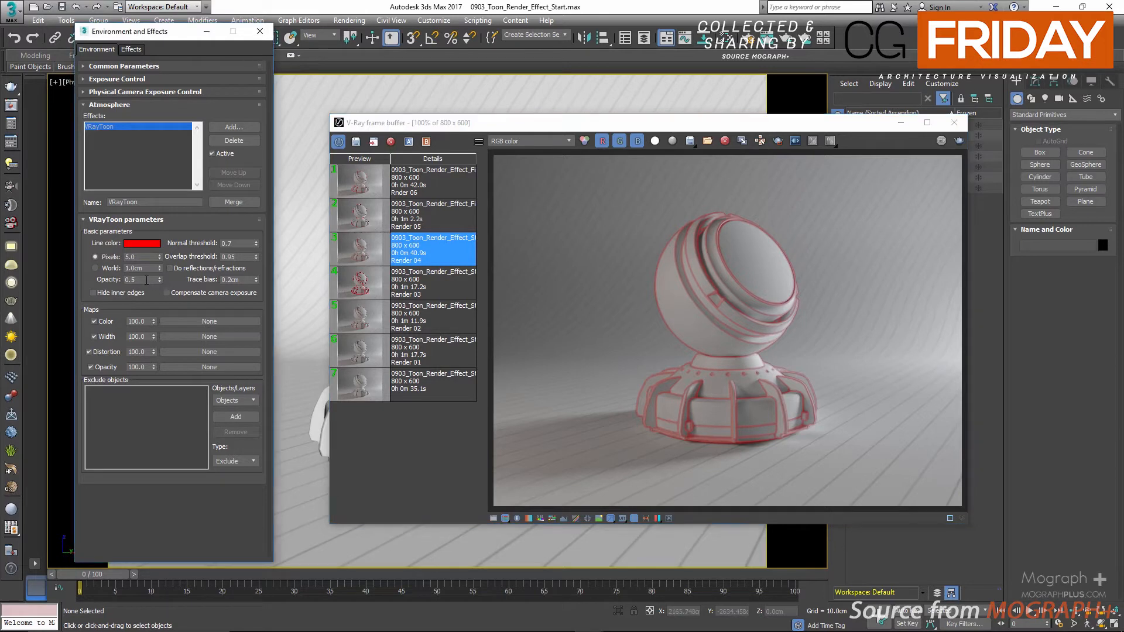
double_click(146, 280)
type("1.0")
key("Return")
Try the Hide inner edges option, compare Render 05 with Render 03 in the history, and turn the option back off
left_click(143, 294)
left_click(354, 220)
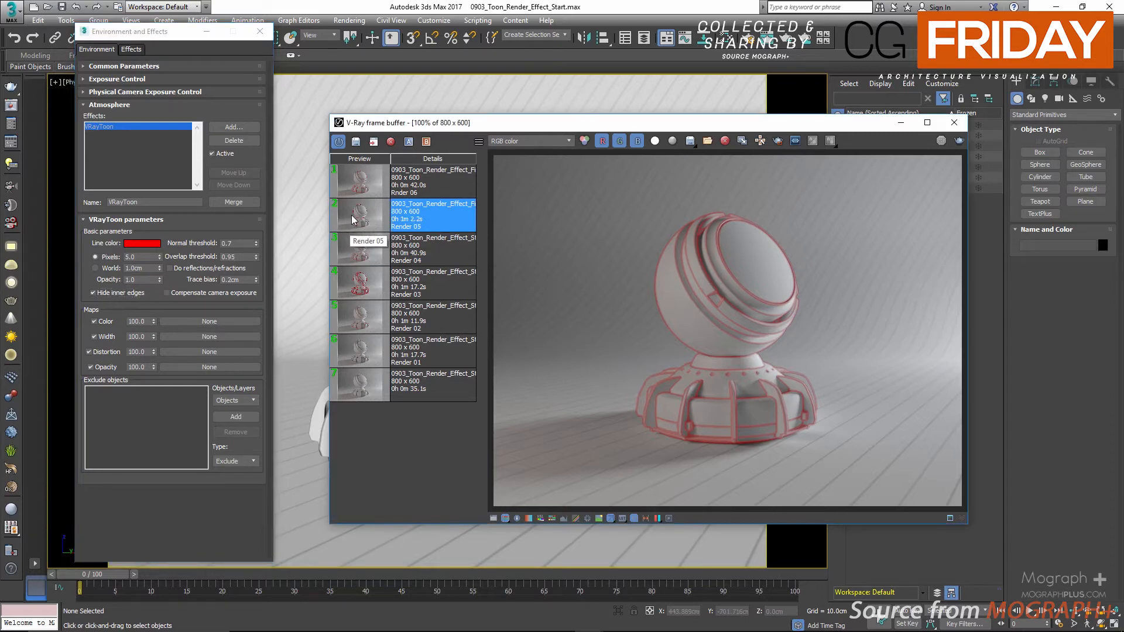
double_click(354, 220)
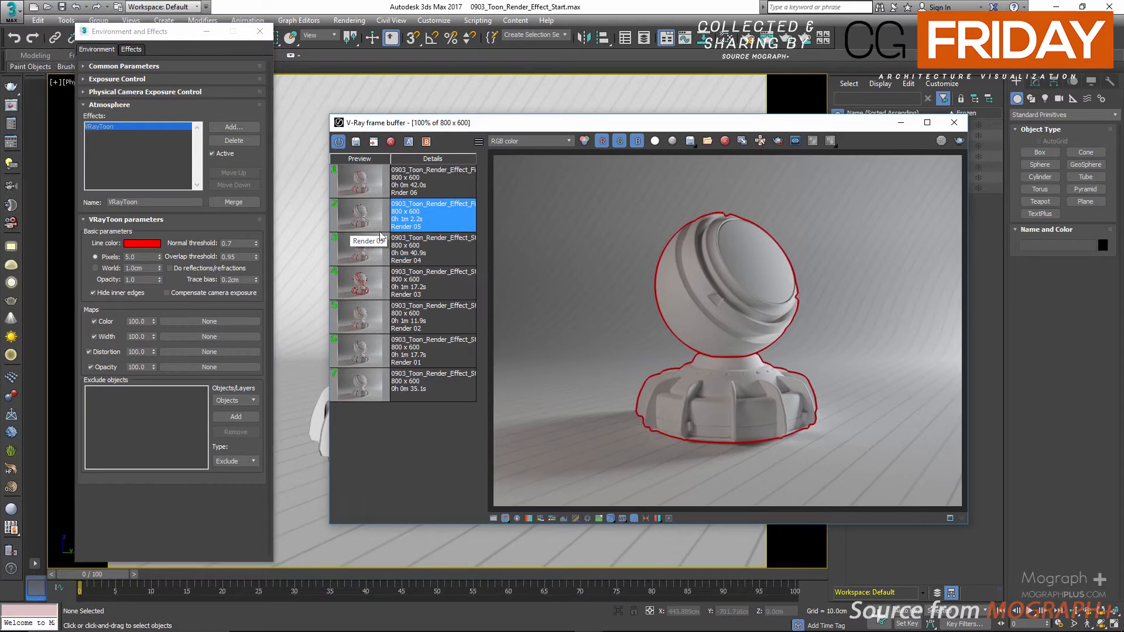
scroll(687, 404, "up", 1)
scroll(776, 340, "down", 1)
double_click(371, 289)
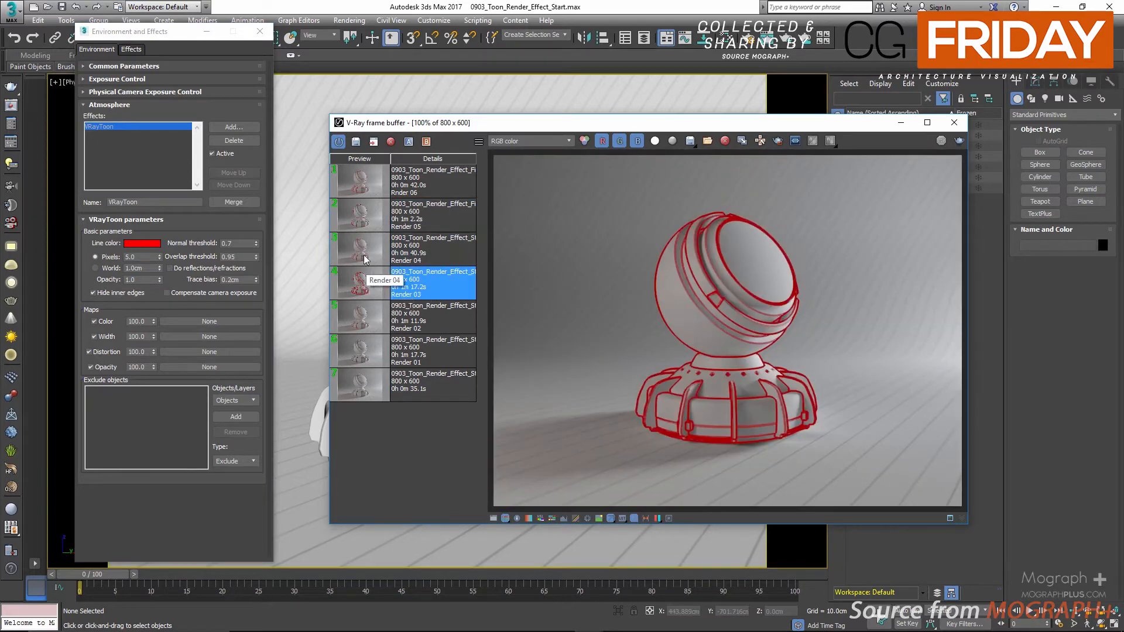
double_click(365, 214)
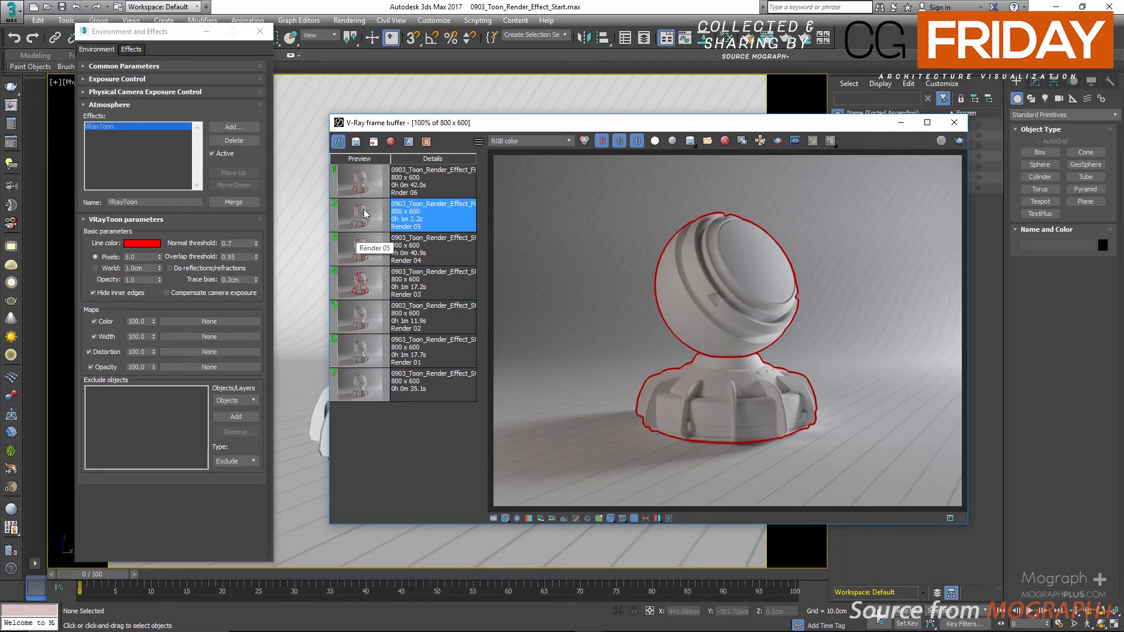
left_click(118, 293)
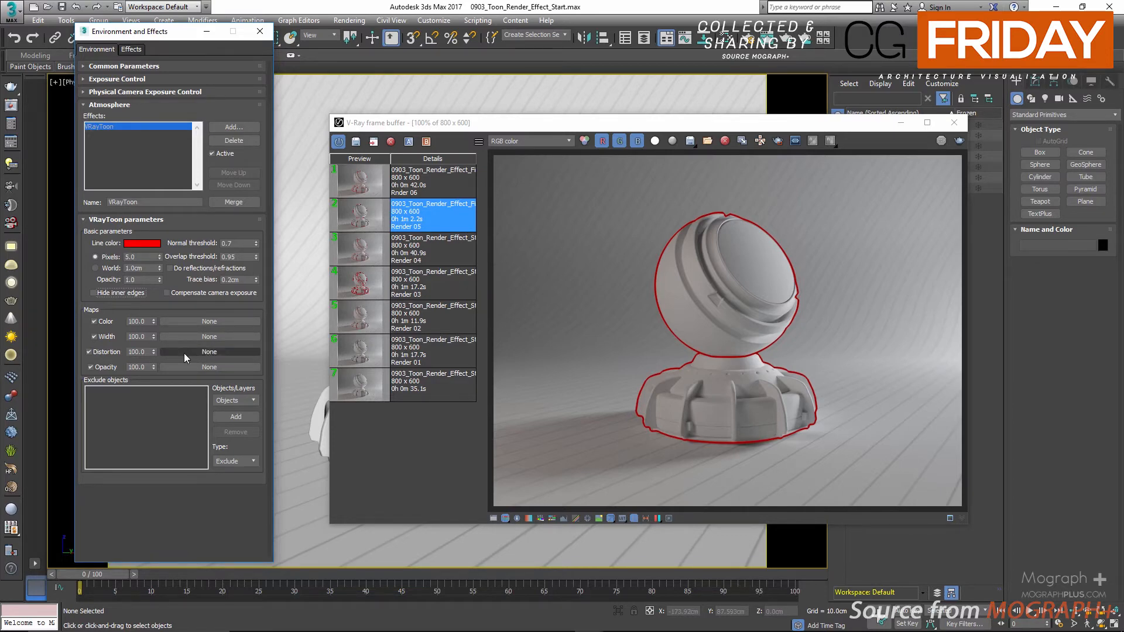
Create a Noise map in the Slate Material Editor, show its parameters, and arrange the editor beside the VRayToon settings
key("m")
right_click(390, 267)
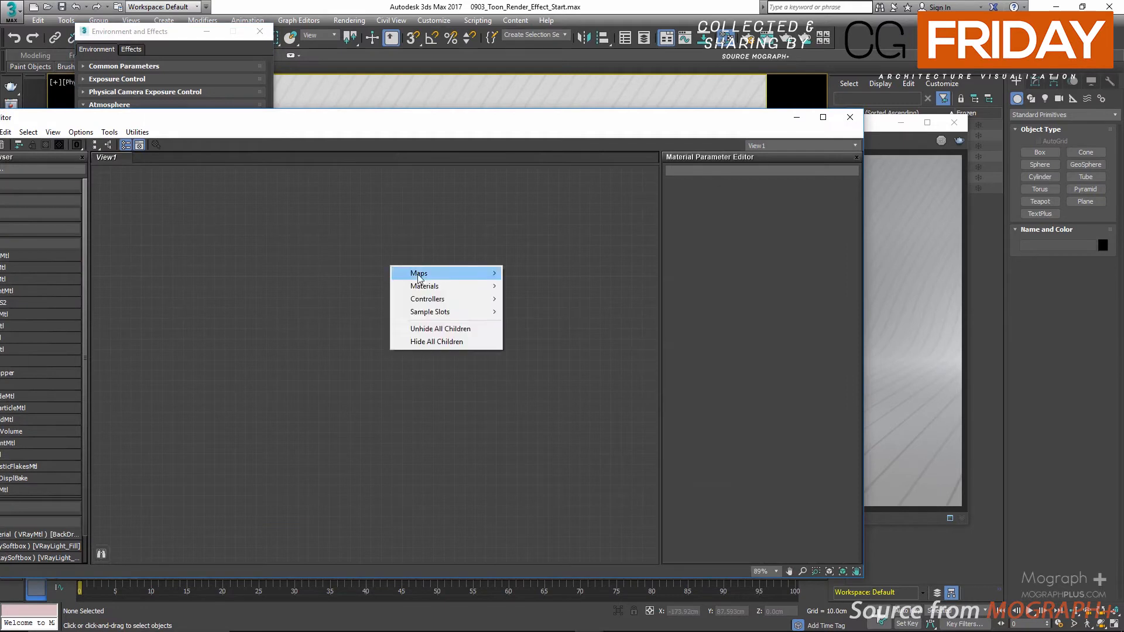
mouse_move(418, 273)
mouse_move(584, 288)
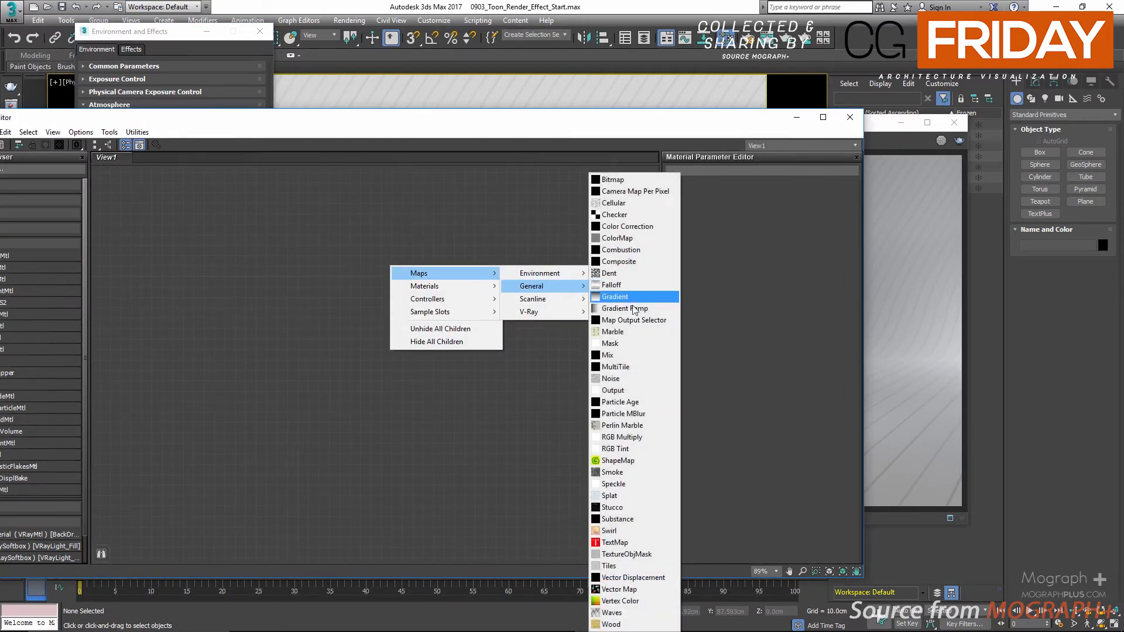
left_click(630, 380)
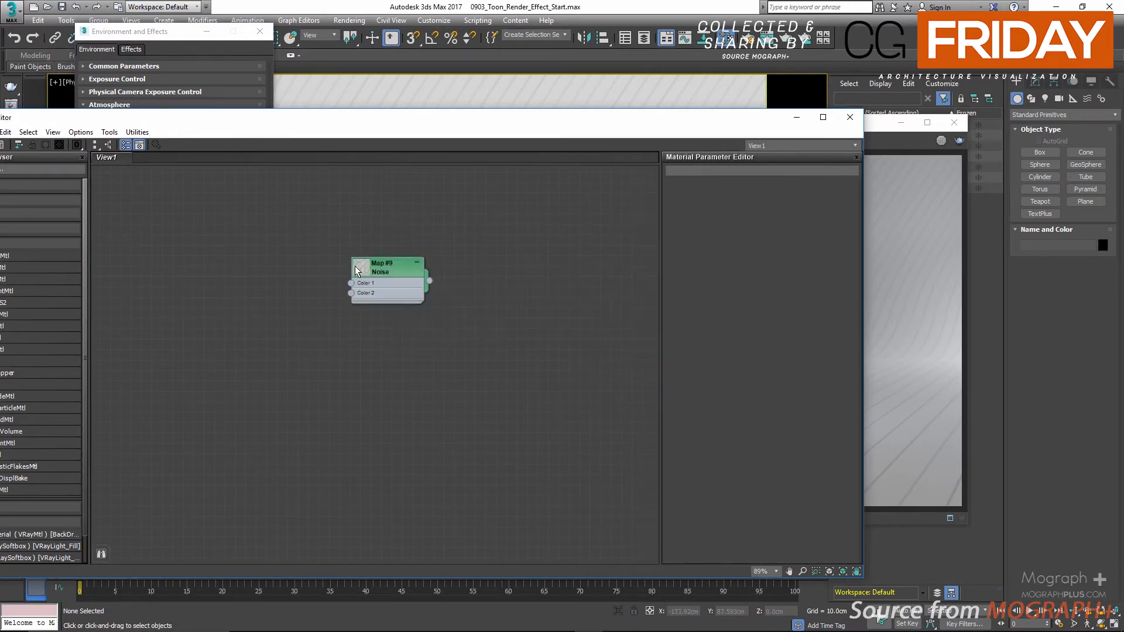
double_click(356, 265)
left_click_drag(455, 127, 757, 99)
left_click_drag(170, 33, 128, 42)
left_click(693, 245)
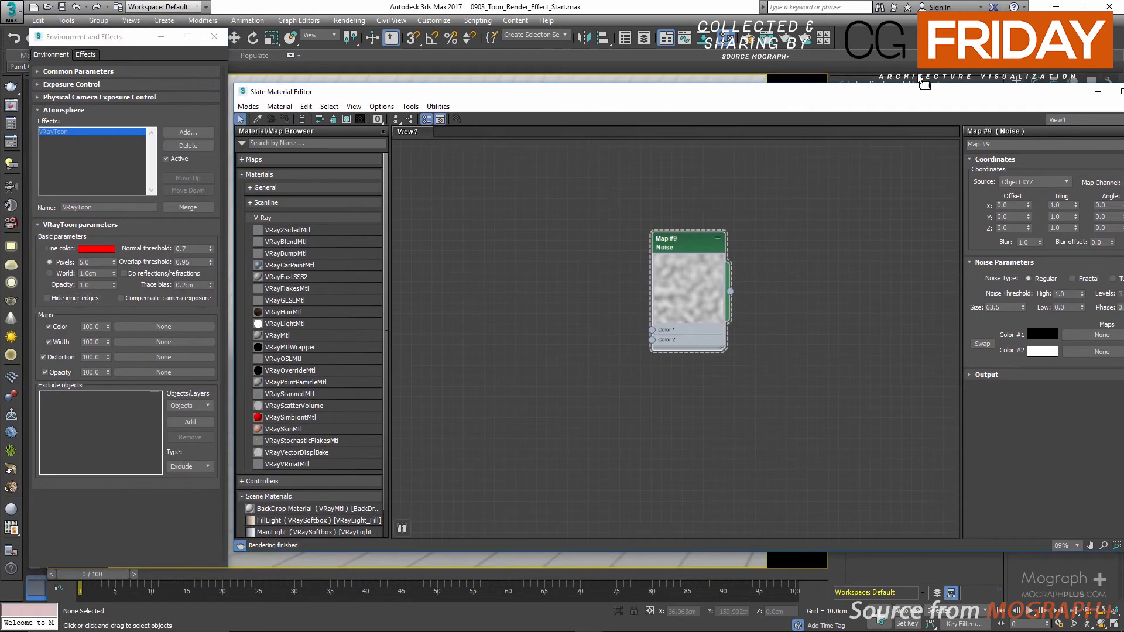
left_click_drag(924, 82, 810, 83)
Set the Noise map's coordinate source to World XYZ, its noise type to Fractal and its size to 10
left_click(915, 182)
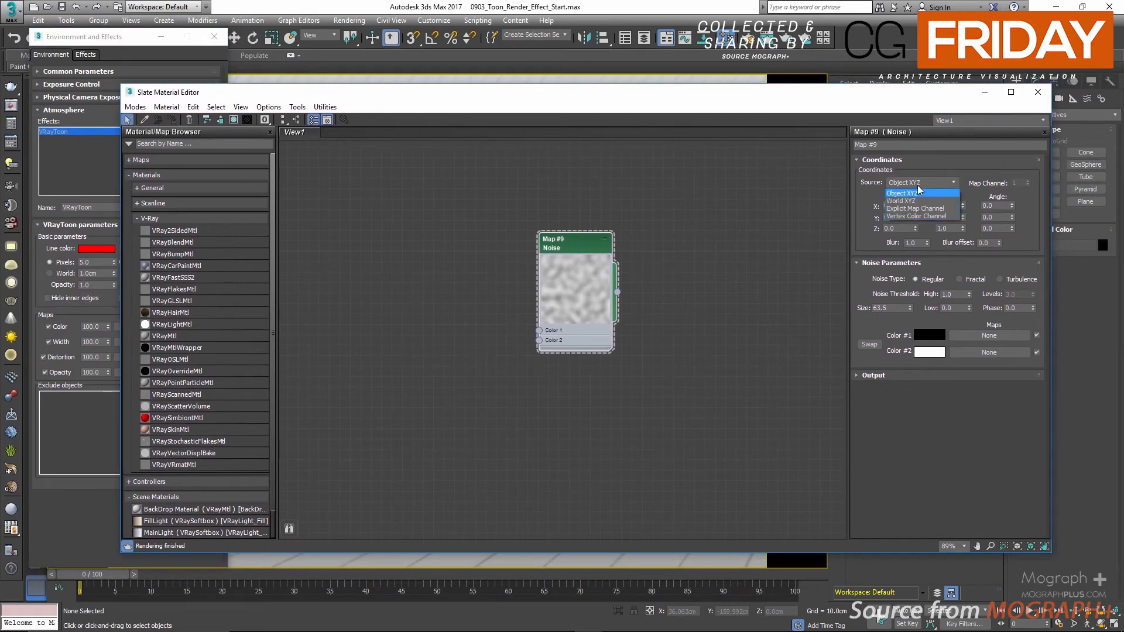
left_click(930, 200)
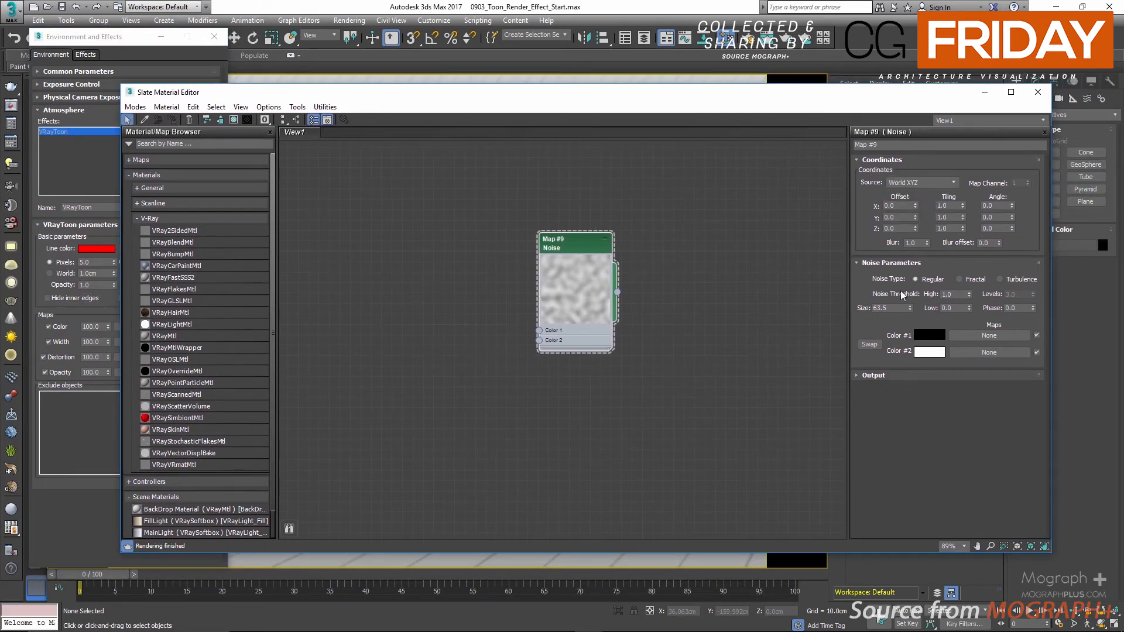
left_click(960, 279)
double_click(884, 308)
type("10")
key("Return")
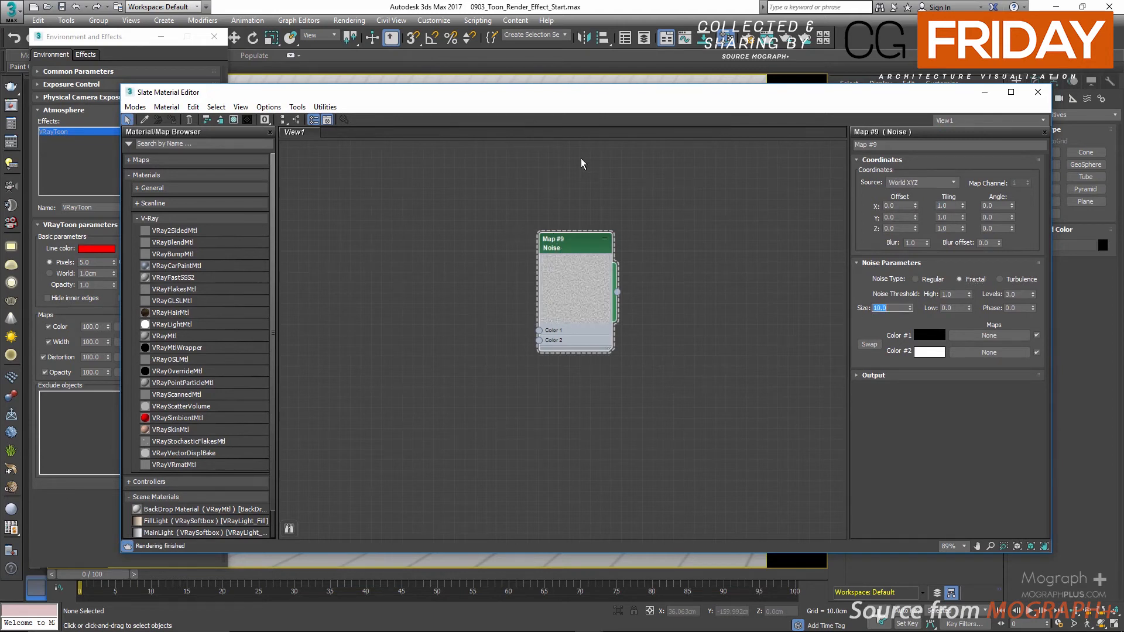
Assign the Noise map to the Opacity map slot of the VRayToon effect
left_click_drag(587, 93, 699, 84)
left_click_drag(729, 285, 165, 373)
left_click(103, 338)
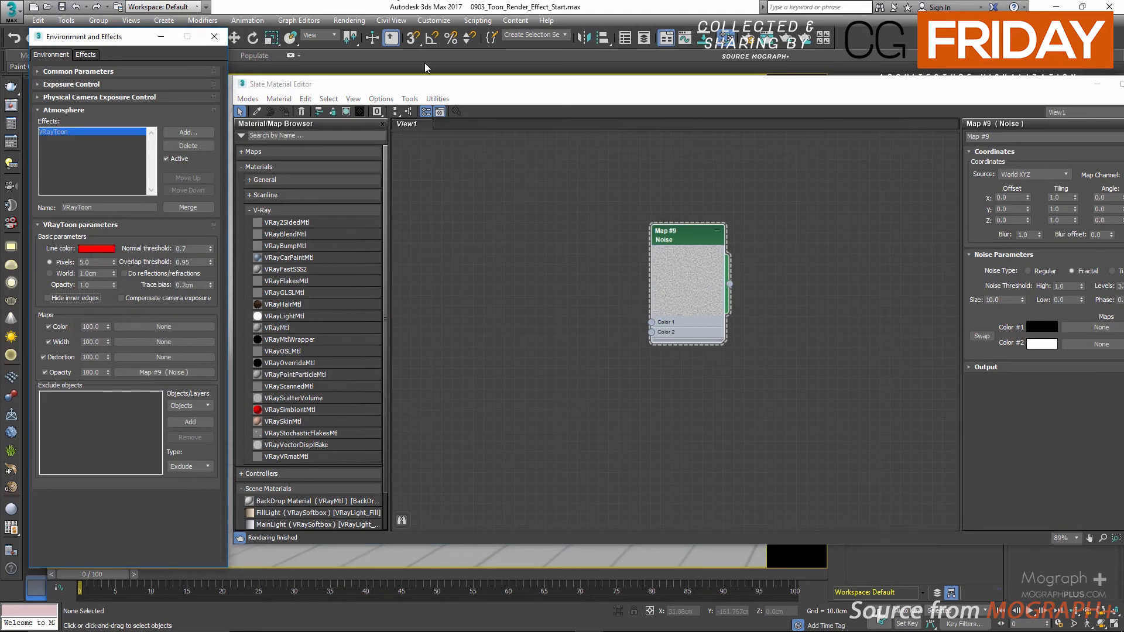
Display Rnder 06 from the render history and examine the outlines around the shader ball's base up close at 400% zoom
left_click_drag(457, 87, 550, 276)
left_click(569, 188)
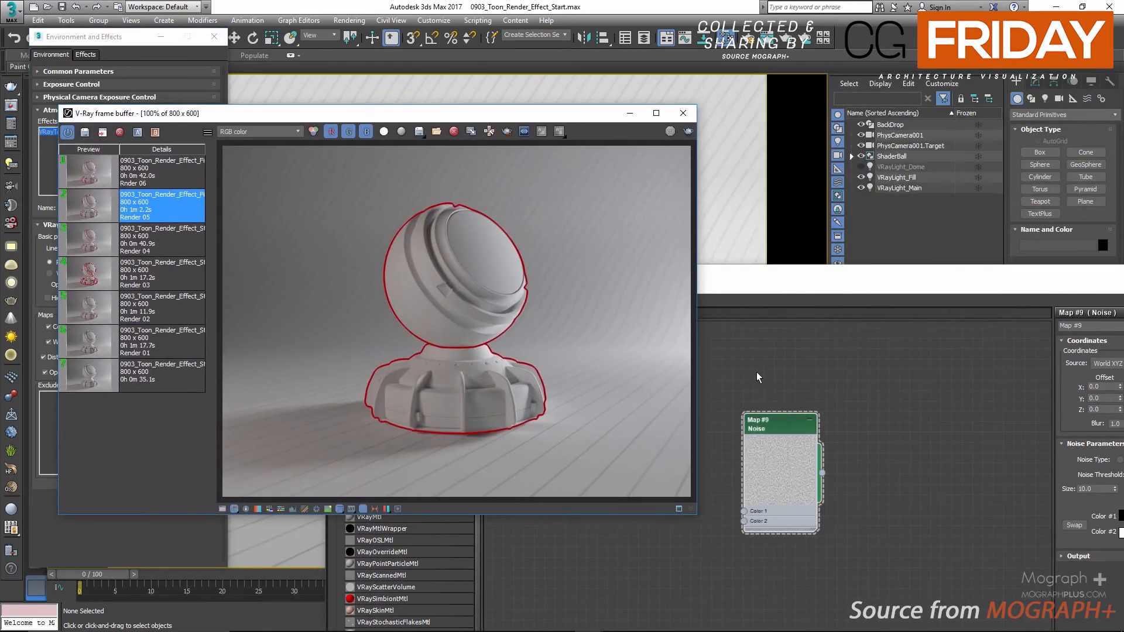
left_click(756, 371)
left_click_drag(788, 277, 542, 226)
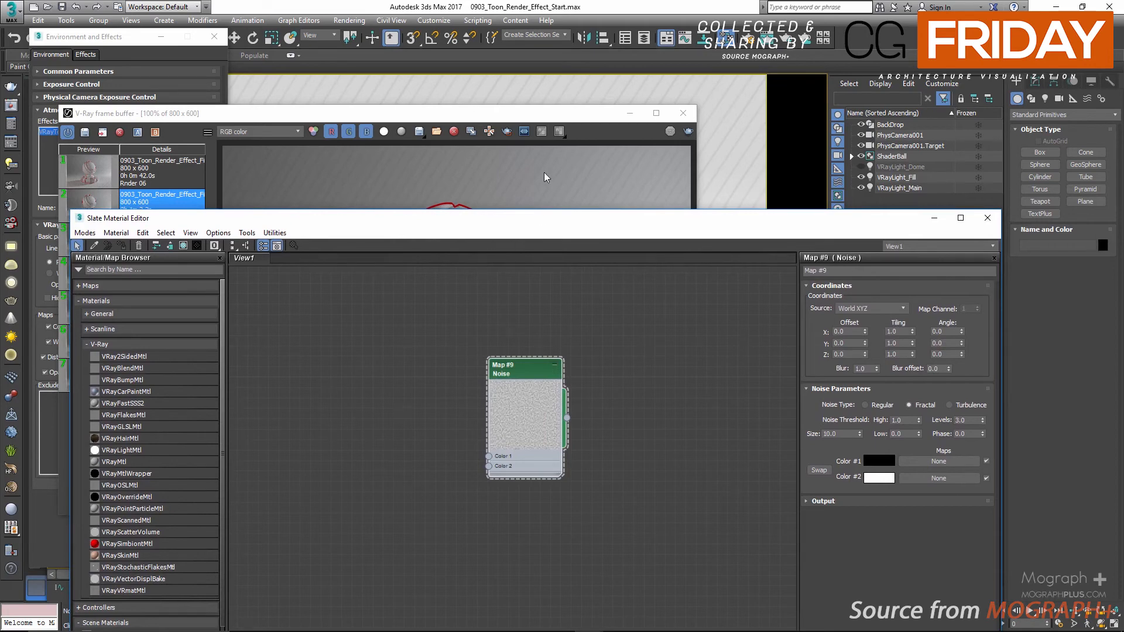
left_click(523, 162)
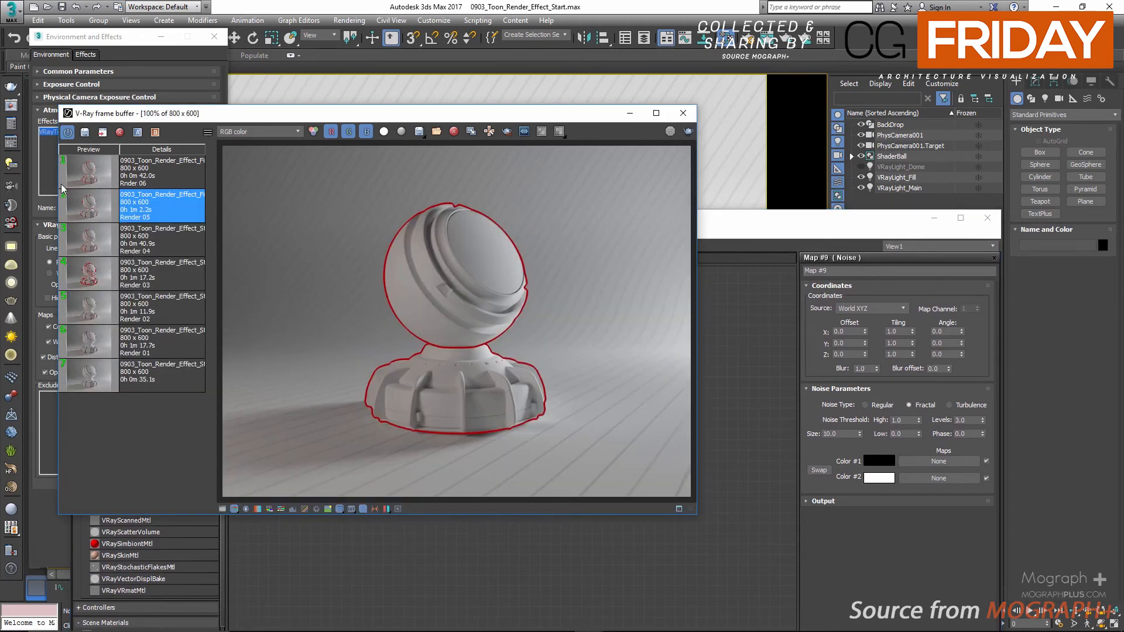
left_click(89, 170)
scroll(398, 405, "up", 4)
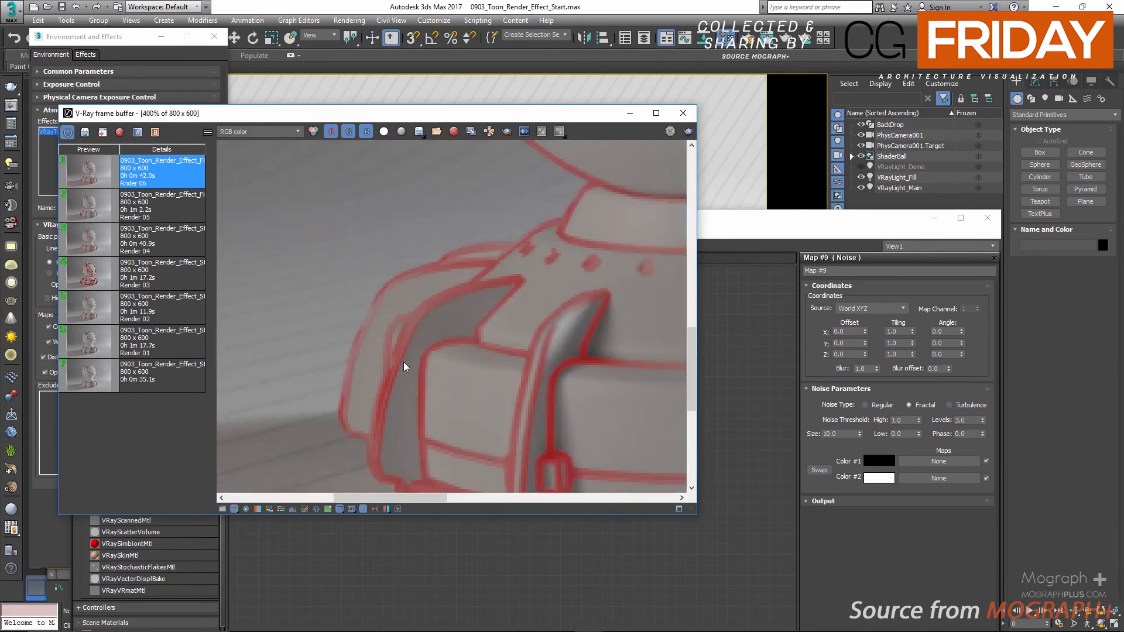
middle_click_drag(358, 418, 479, 264)
middle_click_drag(311, 253, 613, 238)
middle_click_drag(321, 292, 509, 299)
scroll(434, 319, "down", 1)
scroll(435, 319, "down", 1)
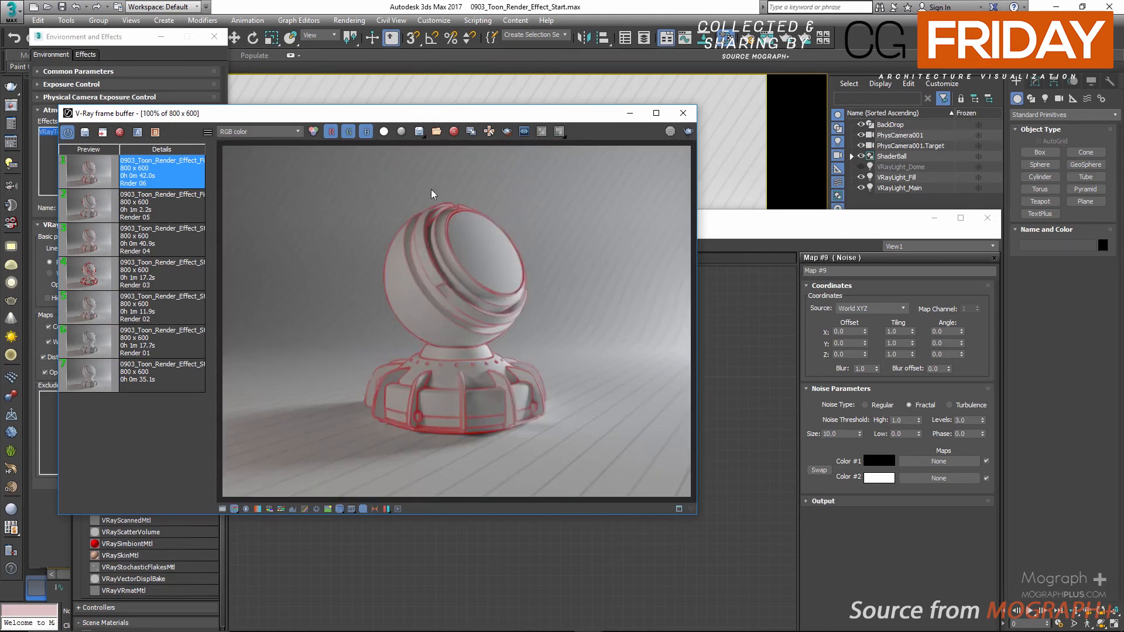
Move the frame buffer clear of the VRayToon settings and close the Slate Material Editor
left_click_drag(468, 115, 687, 91)
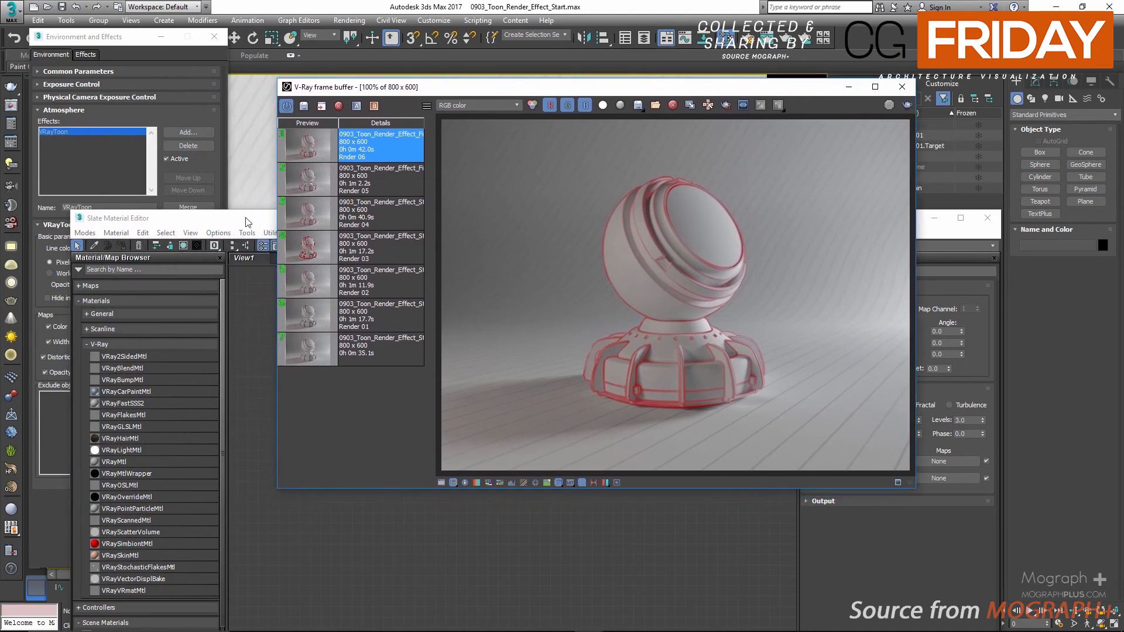
left_click(987, 217)
Examine the object/layer and type options for VRayToon's excluded objects, keeping Objects, and reposition the frame buffer beside the settings
left_click(197, 406)
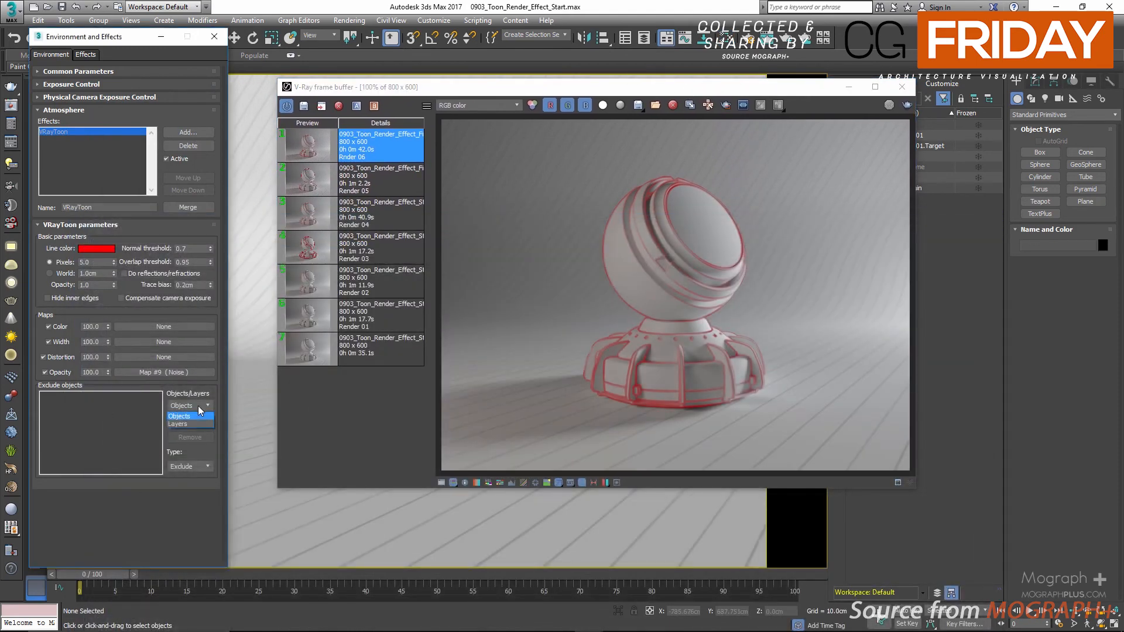
left_click(184, 416)
left_click(192, 465)
left_click_drag(495, 87, 562, 96)
left_click_drag(777, 106, 530, 114)
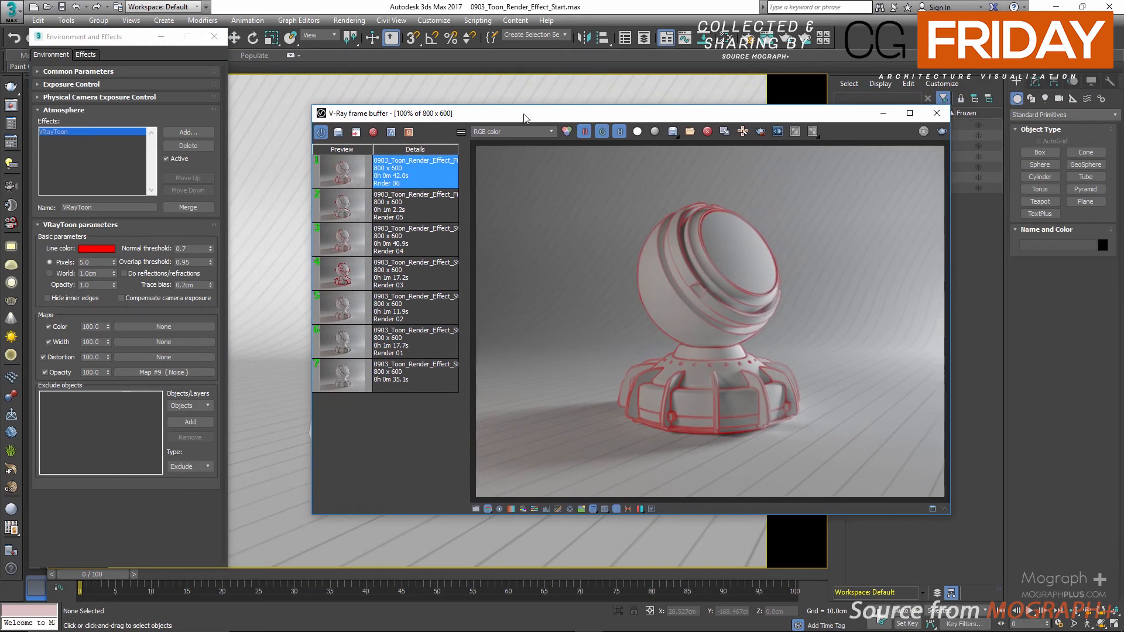
Add a second VRayToon atmospheric effect and try the Include type for its object list before switching back to Exclude
left_click(184, 131)
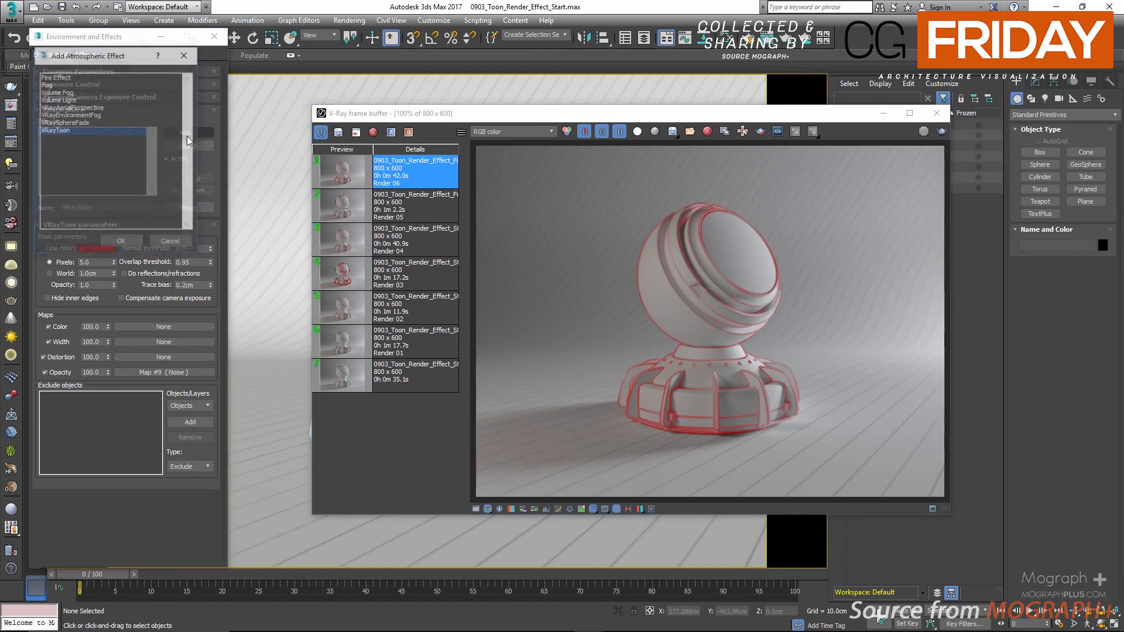
double_click(64, 131)
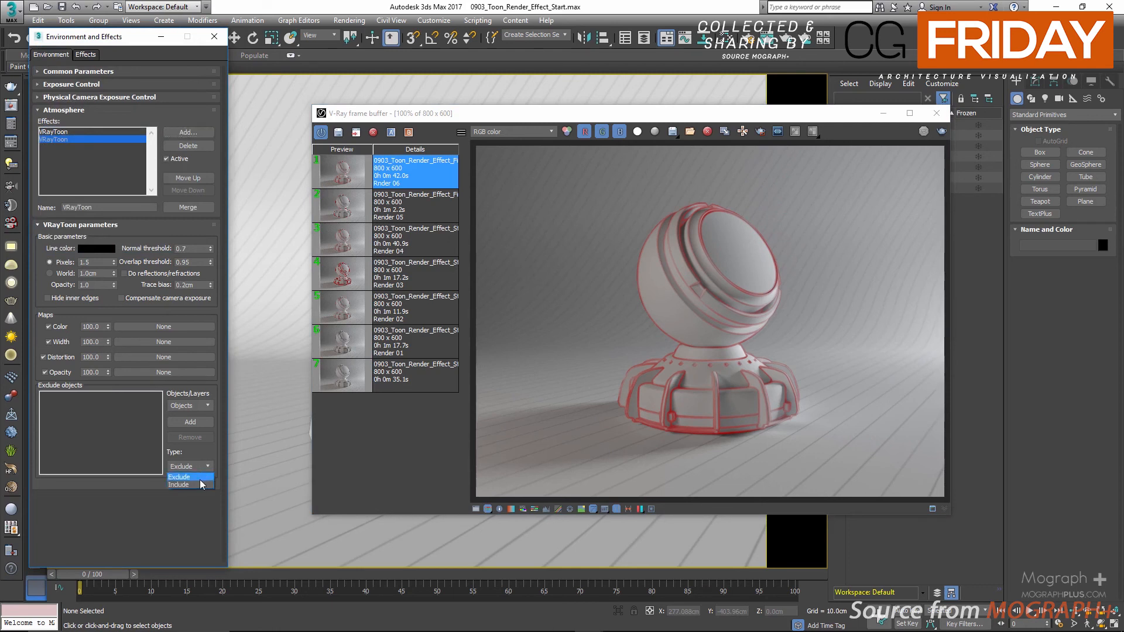
left_click(193, 485)
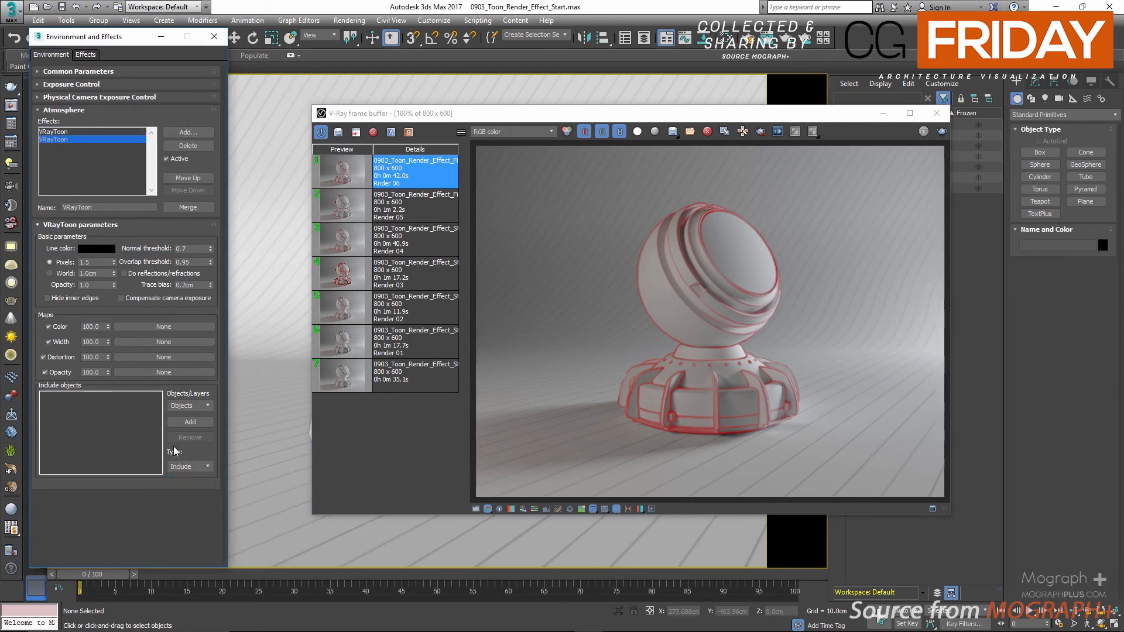
left_click(190, 466)
left_click(191, 478)
Delete the second VRayToon effect and show the parameters of the original one
left_click(199, 145)
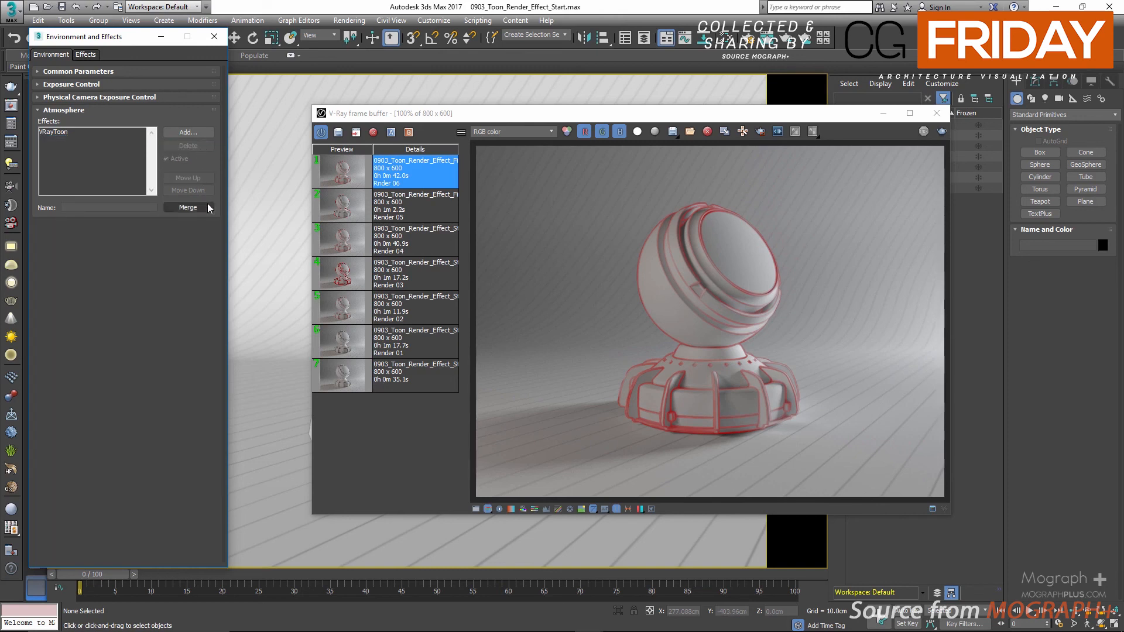
left_click(75, 131)
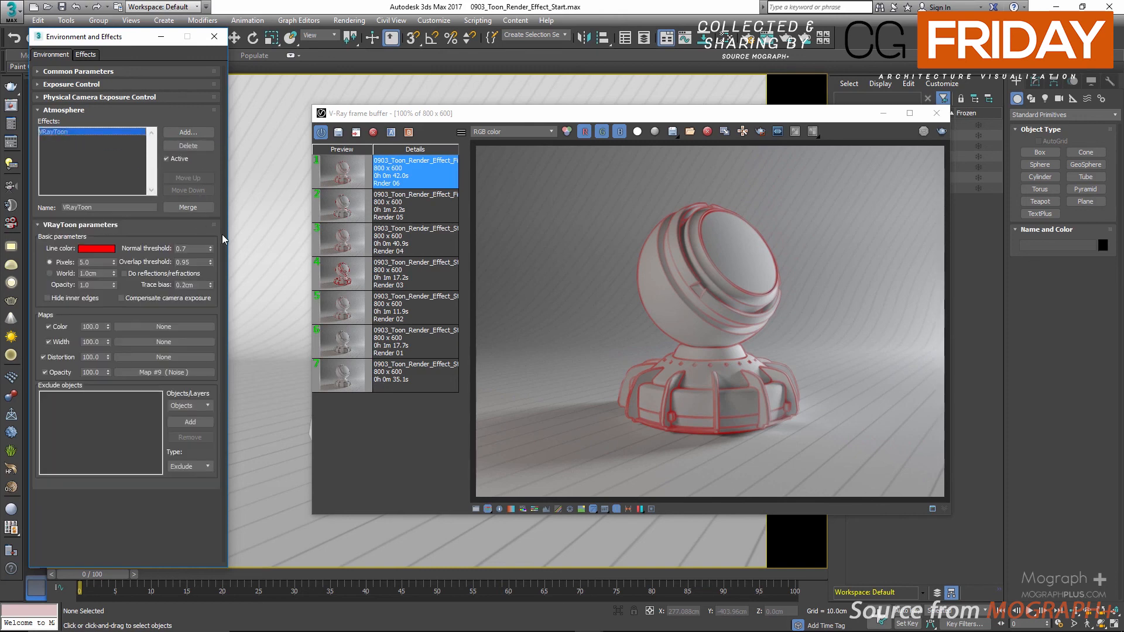
Display Render 01 and Render 02 from the render history to compare their outlines
left_click(343, 345)
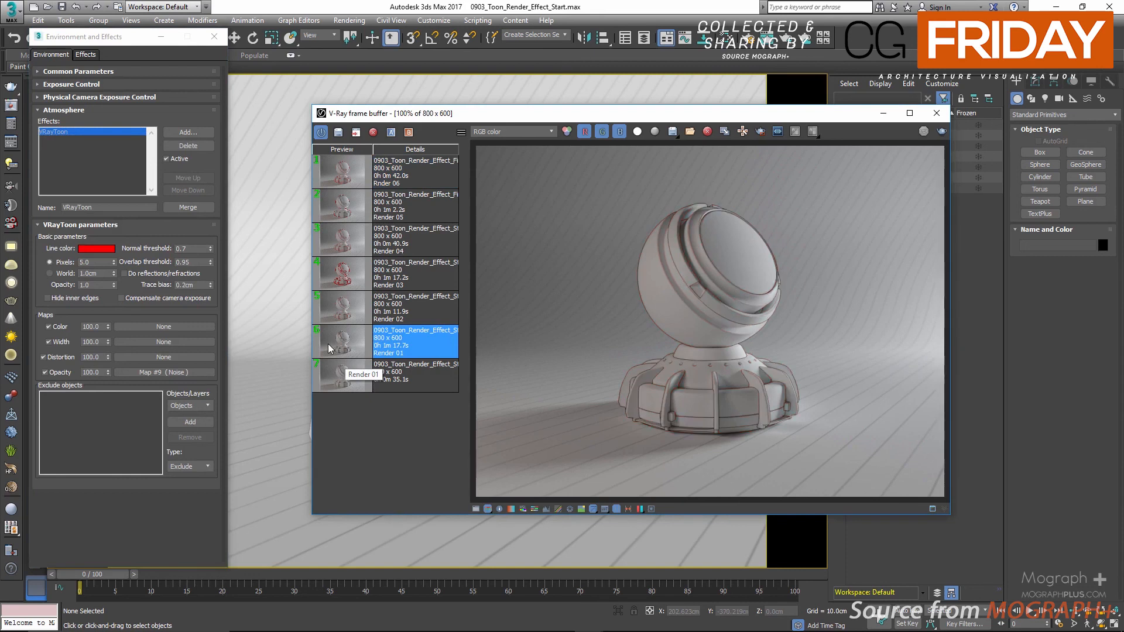
left_click(332, 314)
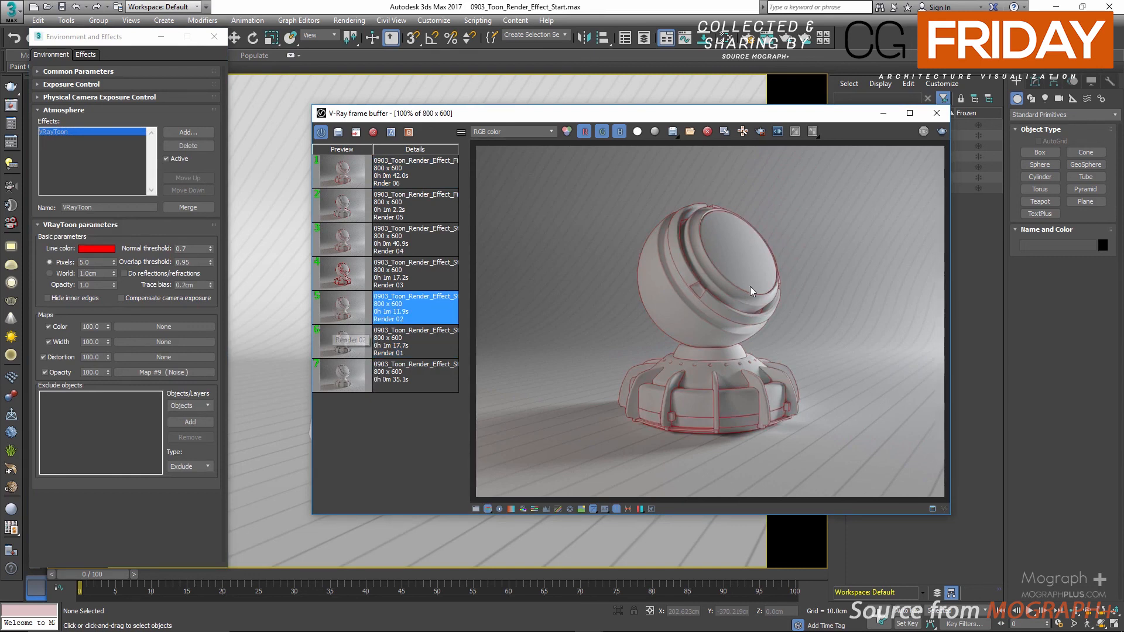